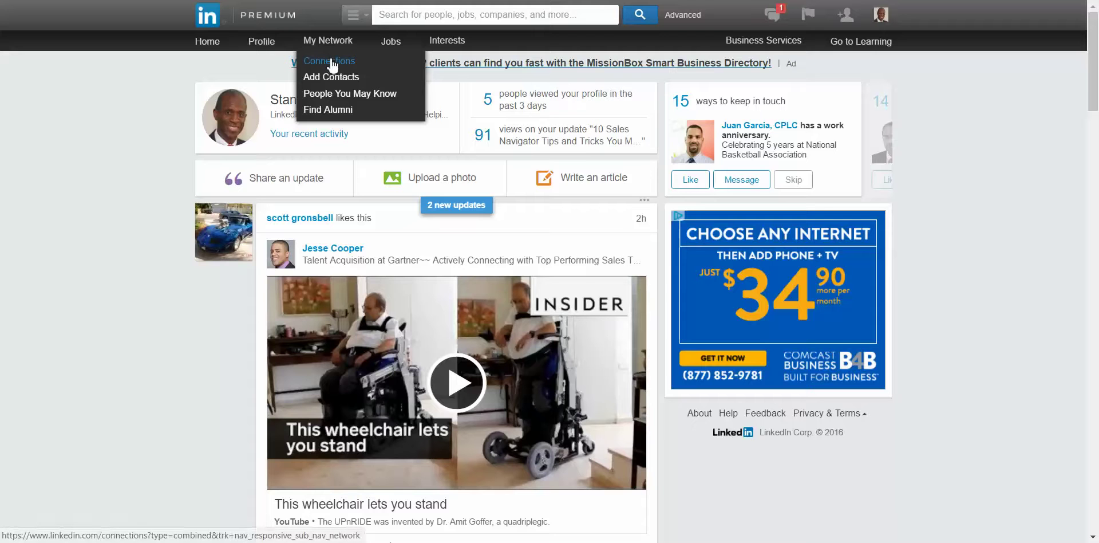
# Go to the Connections list and open its sync and export settings.
pyautogui.click(332, 65)
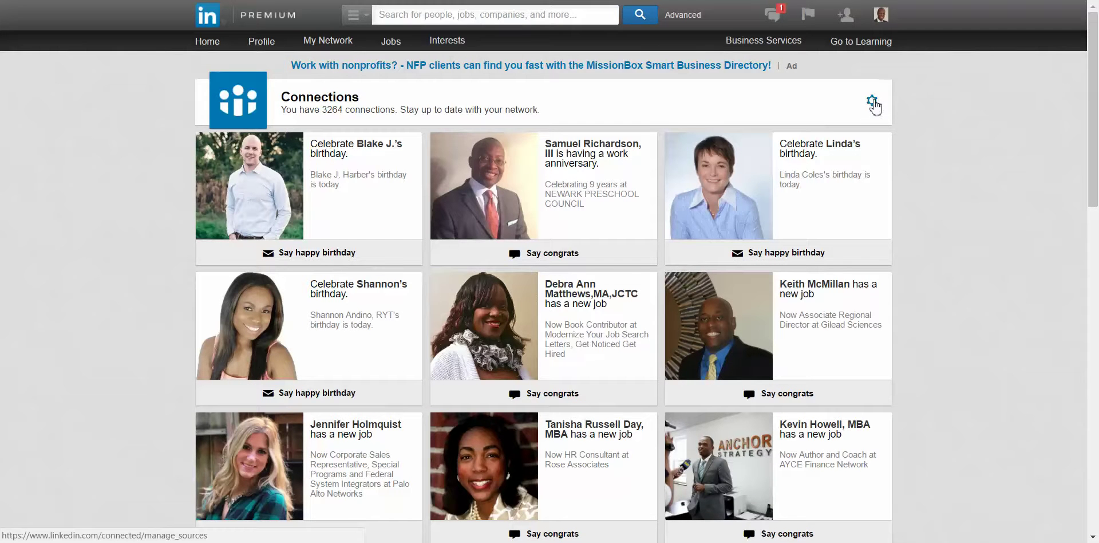
pyautogui.click(872, 101)
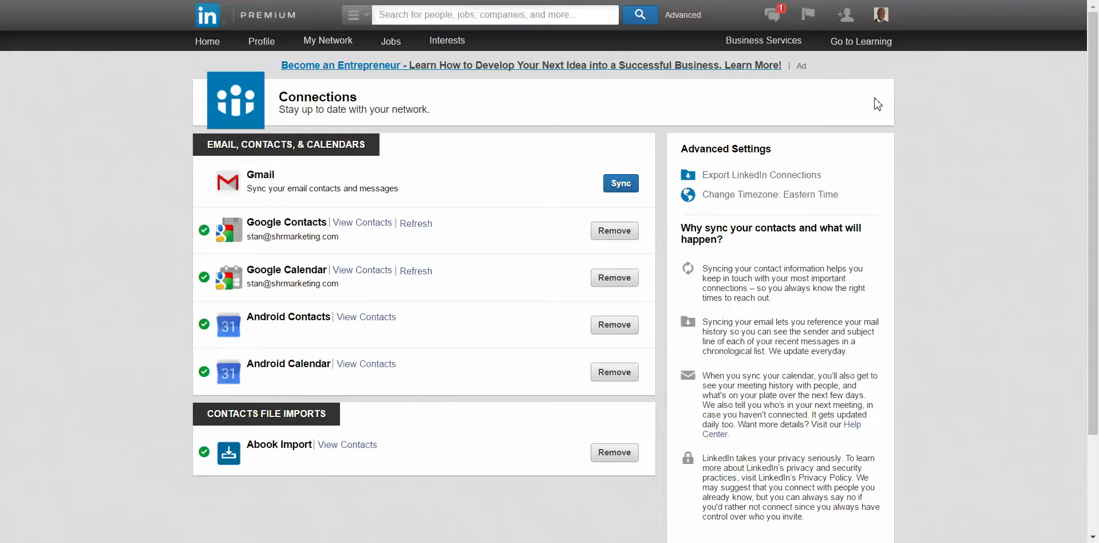
# Export the LinkedIn connections as a Microsoft Outlook (.CSV file).
pyautogui.click(763, 177)
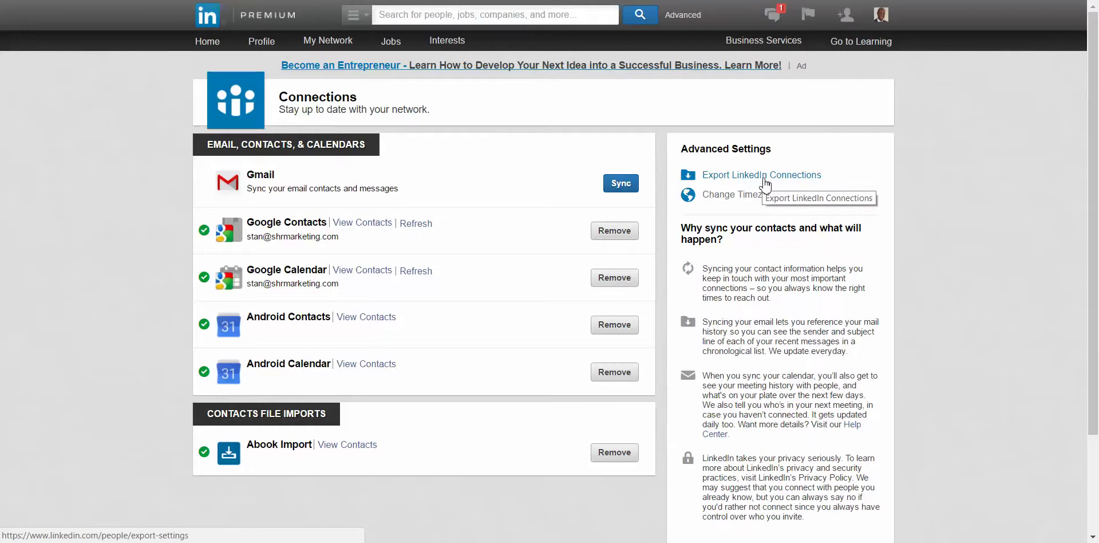
pyautogui.click(763, 182)
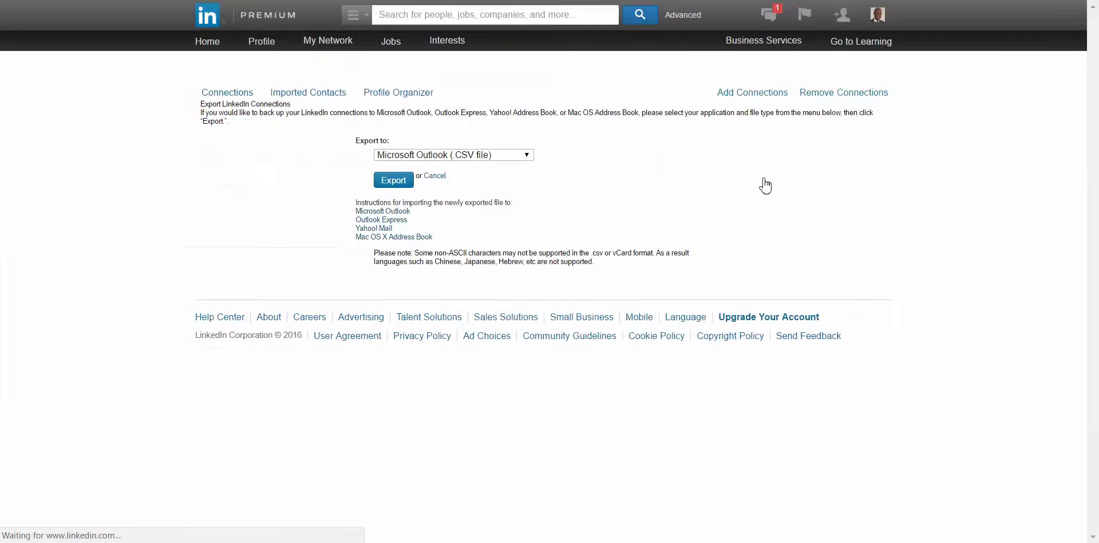
pyautogui.click(528, 156)
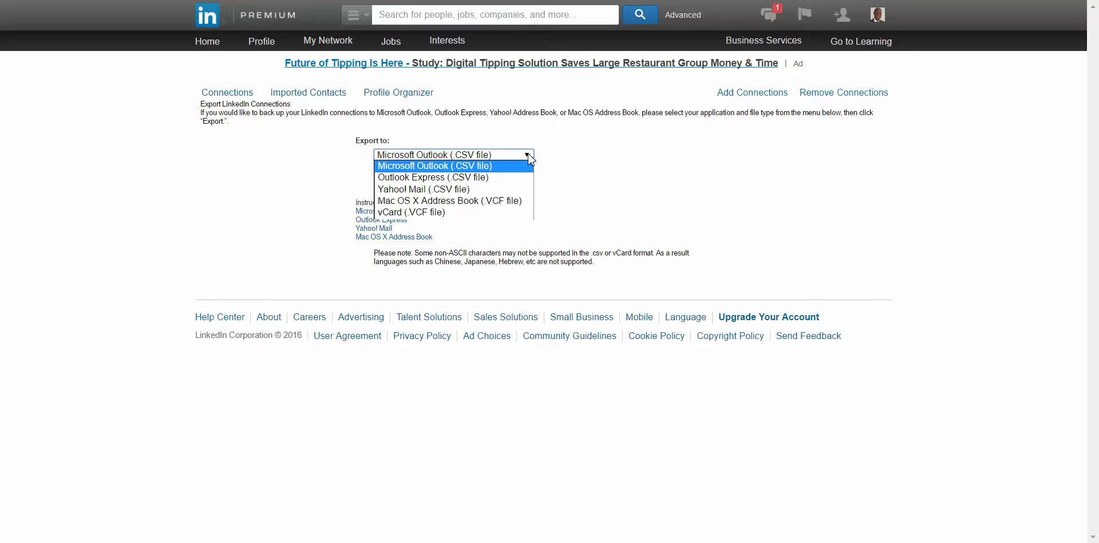
pyautogui.click(529, 157)
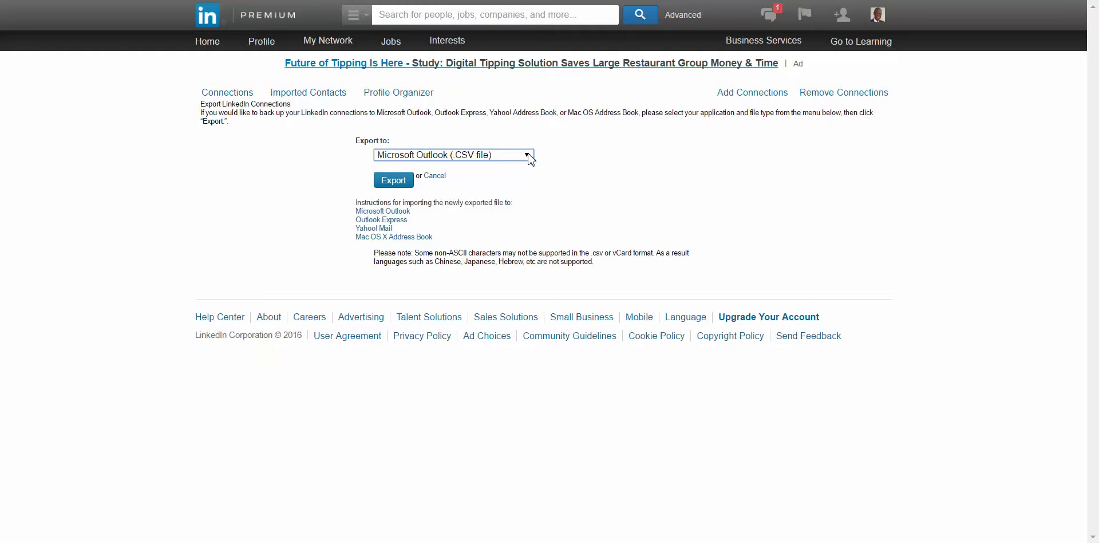
pyautogui.click(401, 182)
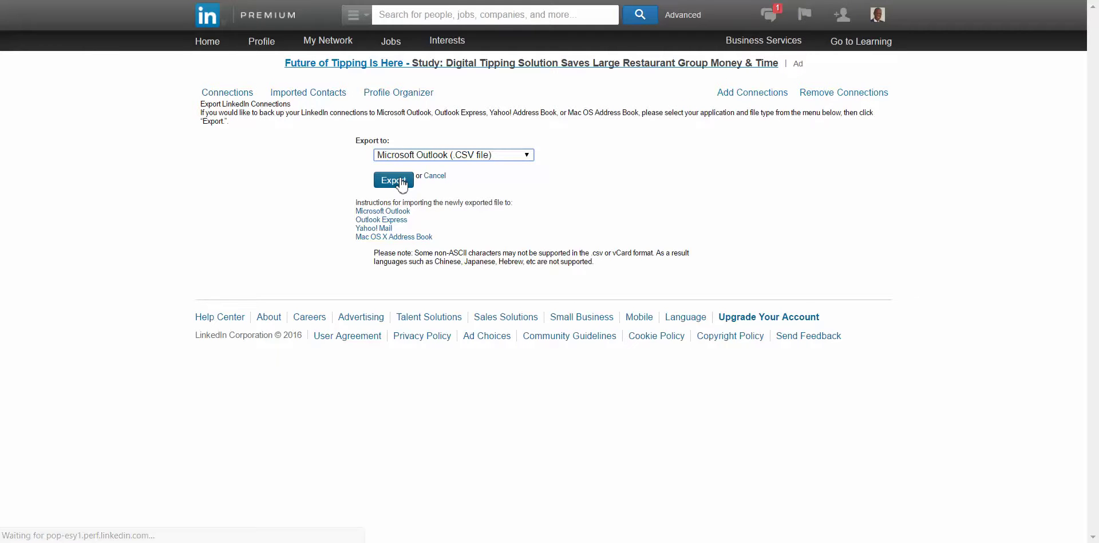
# Enter 'ravine acro' as the captcha answer, then delete the mistyped letters.
pyautogui.click(401, 181)
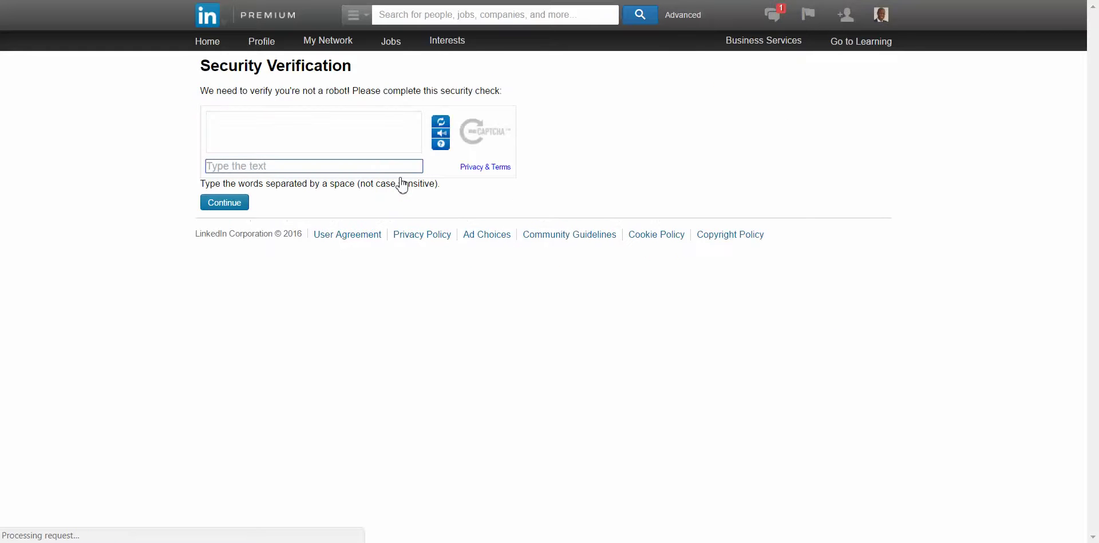
pyautogui.write('ravine ')
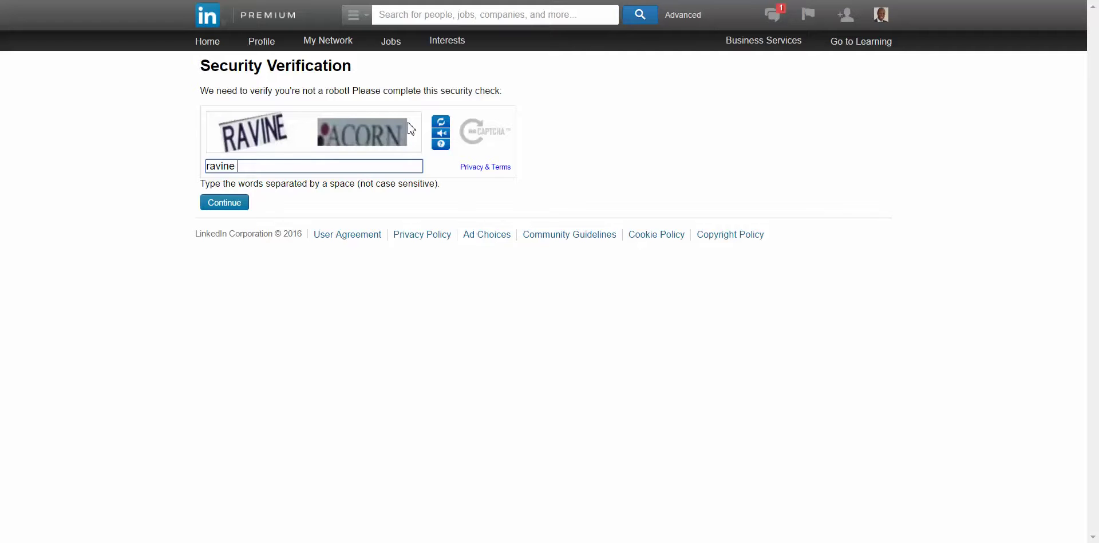
pyautogui.write('acro')
pyautogui.press('BackSpace')
pyautogui.press('BackSpace')
# Complete the captcha as 'ravine acorn', submit it, and open the downloaded connections CSV.
pyautogui.write('orn')
pyautogui.click(240, 204)
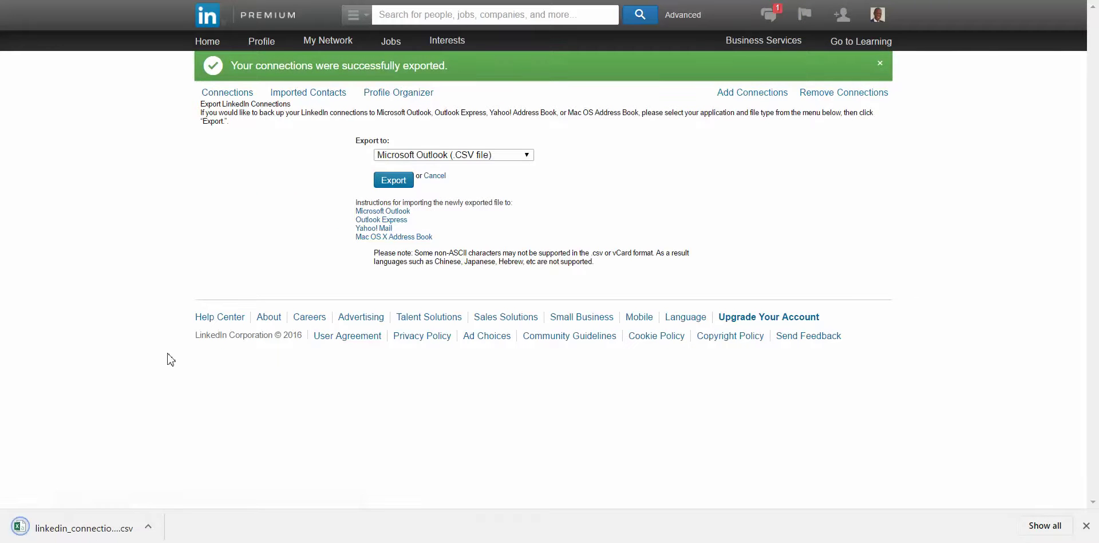
pyautogui.click(148, 526)
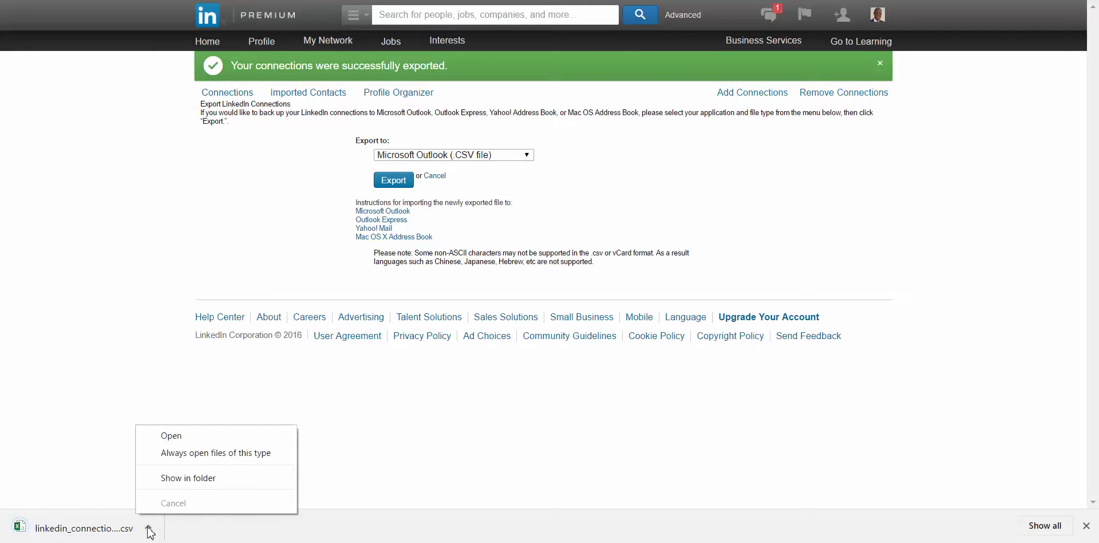
pyautogui.click(166, 436)
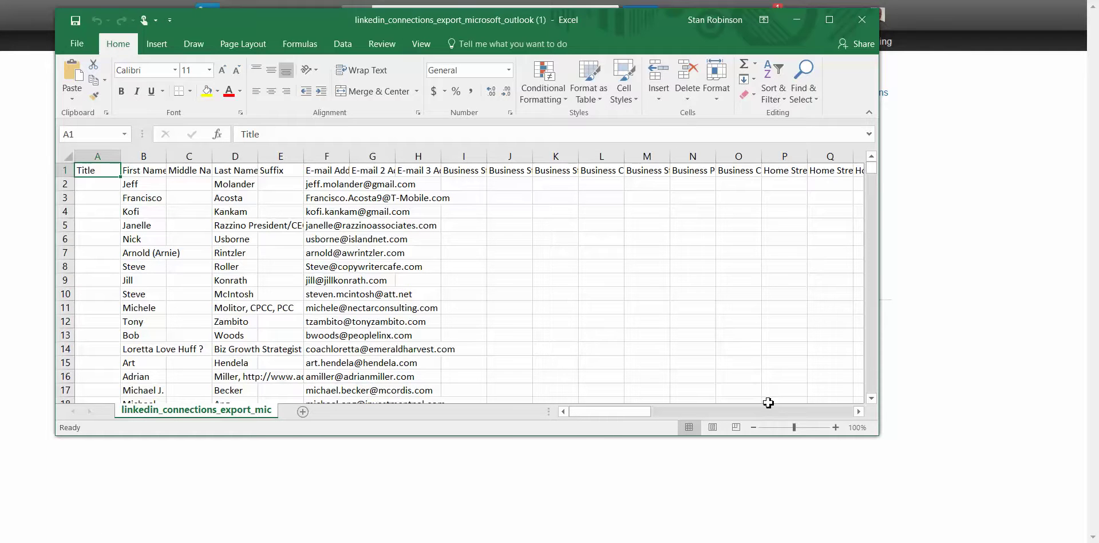
# Close the Excel spreadsheet and open LinkedIn's Privacy & Settings from the home page.
pyautogui.click(862, 21)
pyautogui.moveTo(877, 14)
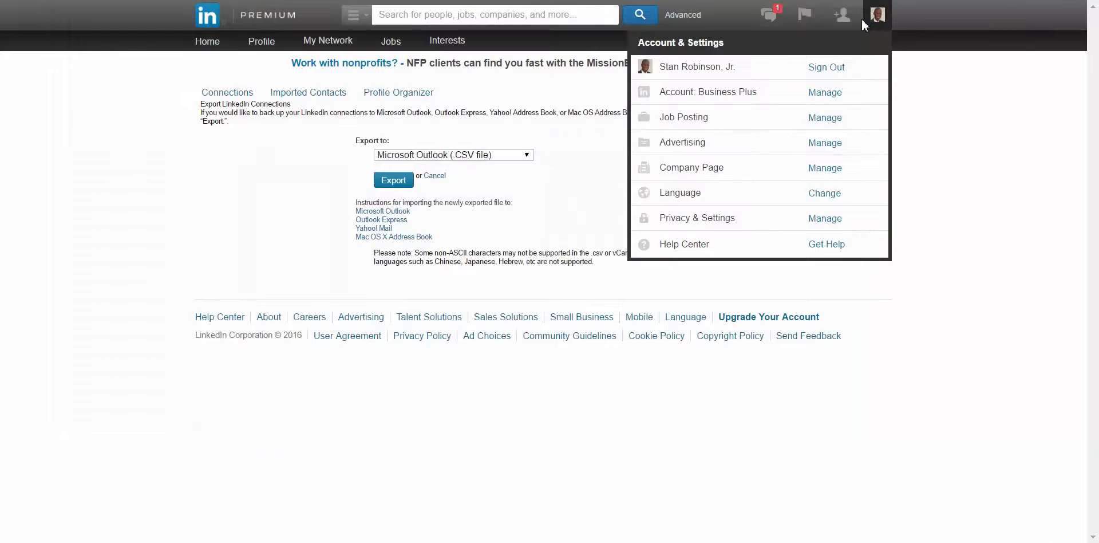
pyautogui.click(215, 48)
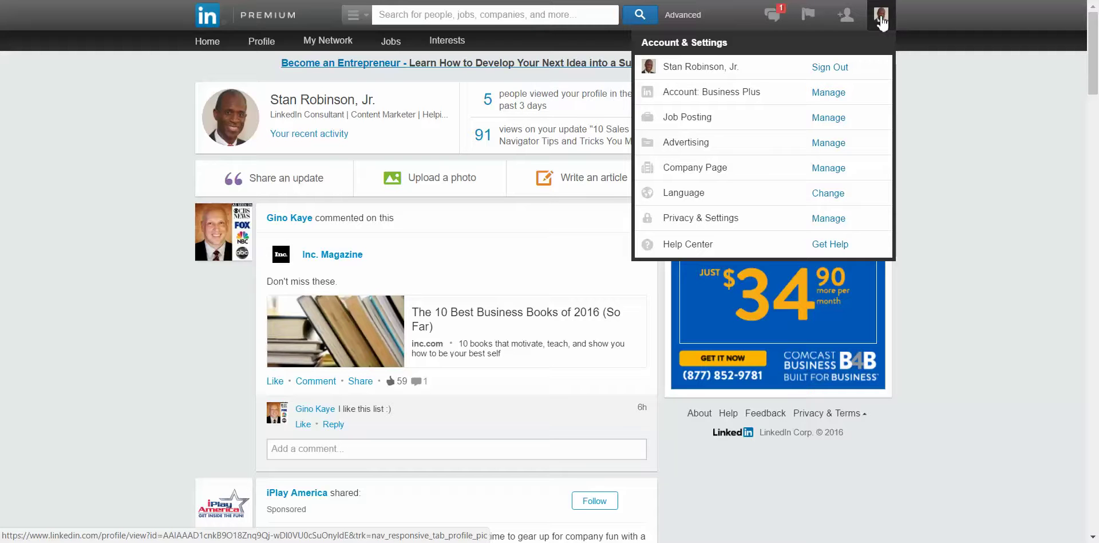
pyautogui.click(828, 219)
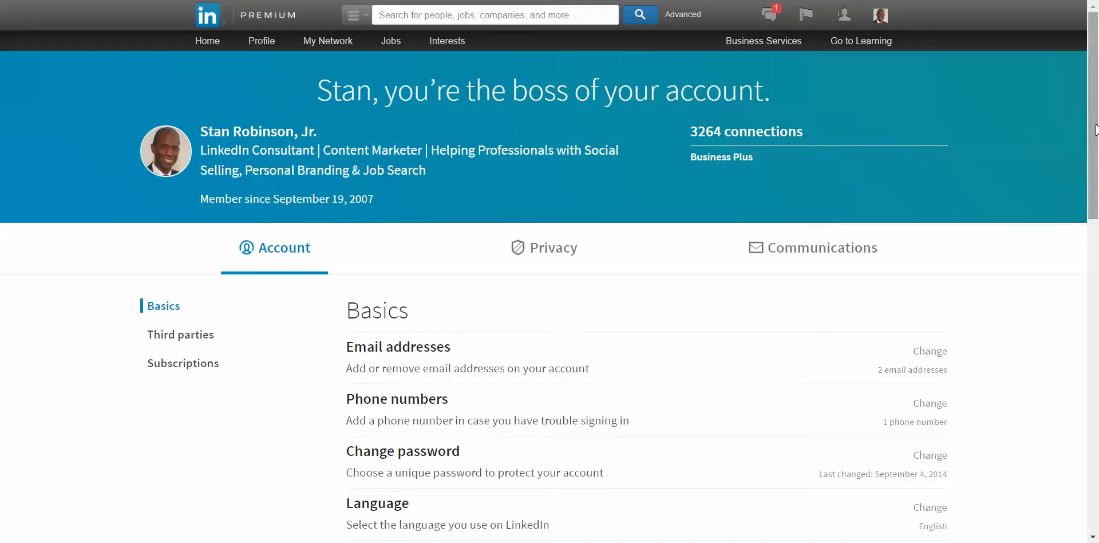
# Scroll the Account basics list and open the 'Getting an archive of your data' page.
pyautogui.moveTo(1095, 129); pyautogui.dragTo(1095, 131)
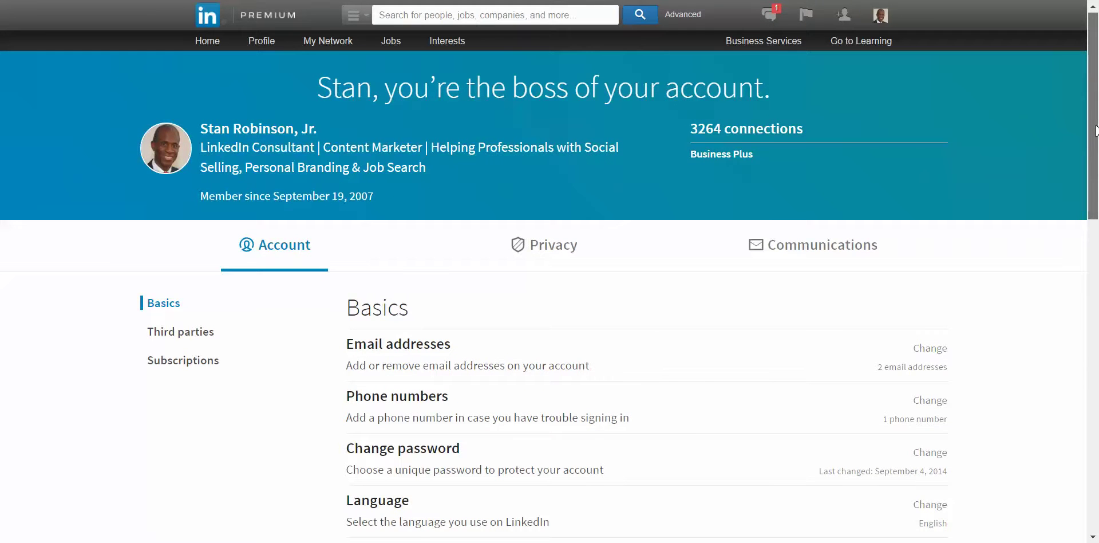
pyautogui.moveTo(1096, 131); pyautogui.dragTo(1095, 259)
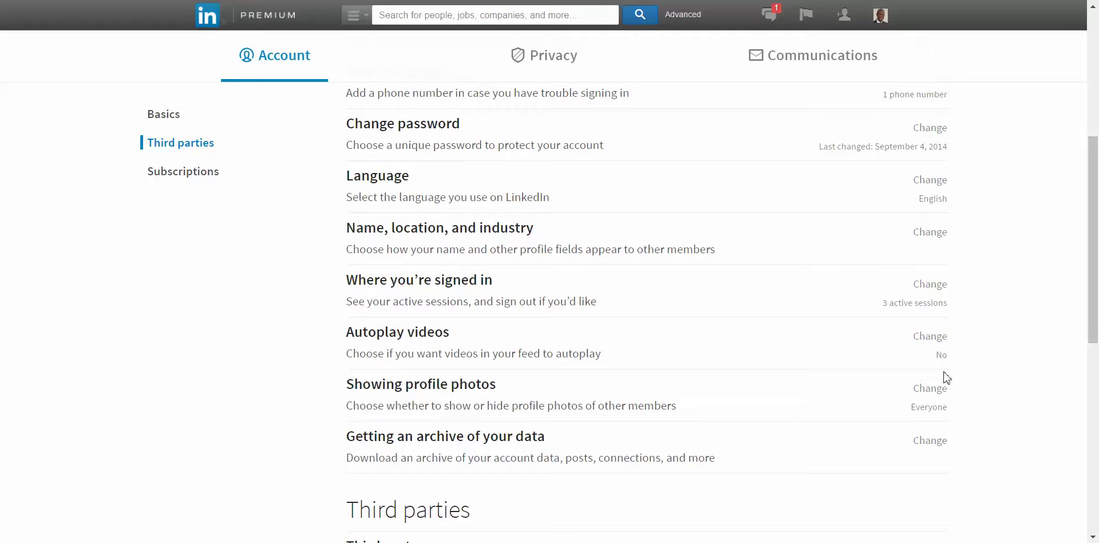
pyautogui.click(435, 442)
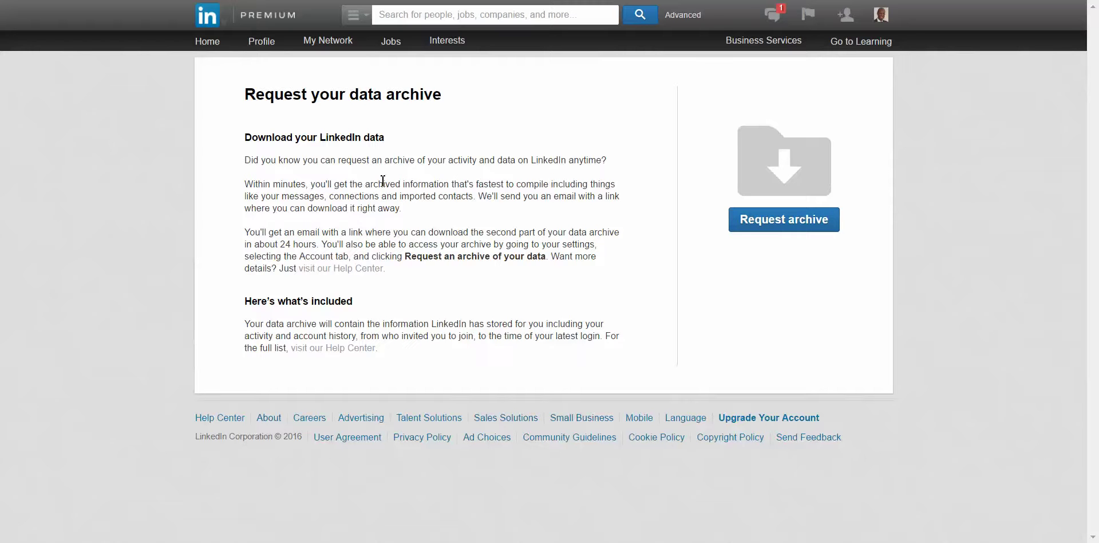
# Request a full archive of the account data.
pyautogui.click(751, 222)
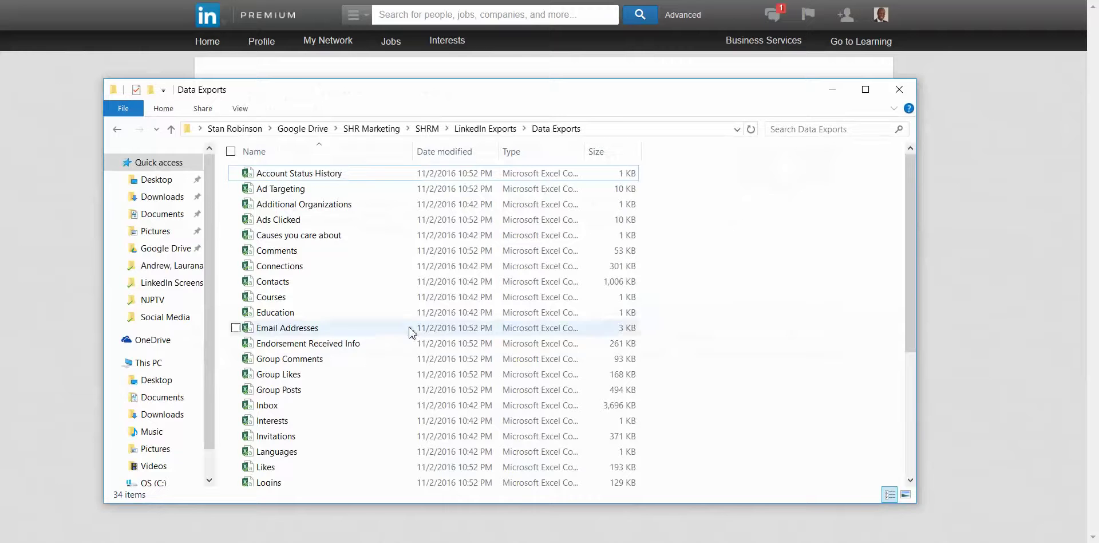
# Maximize the Data Exports folder and select the Account Status History file.
pyautogui.click(869, 89)
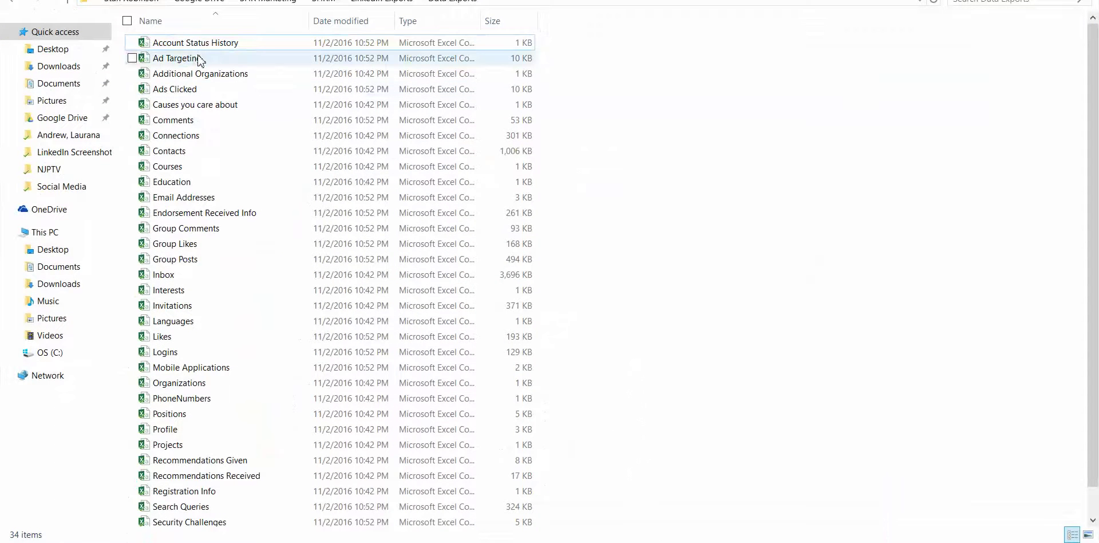
pyautogui.moveTo(204, 53); pyautogui.dragTo(208, 52)
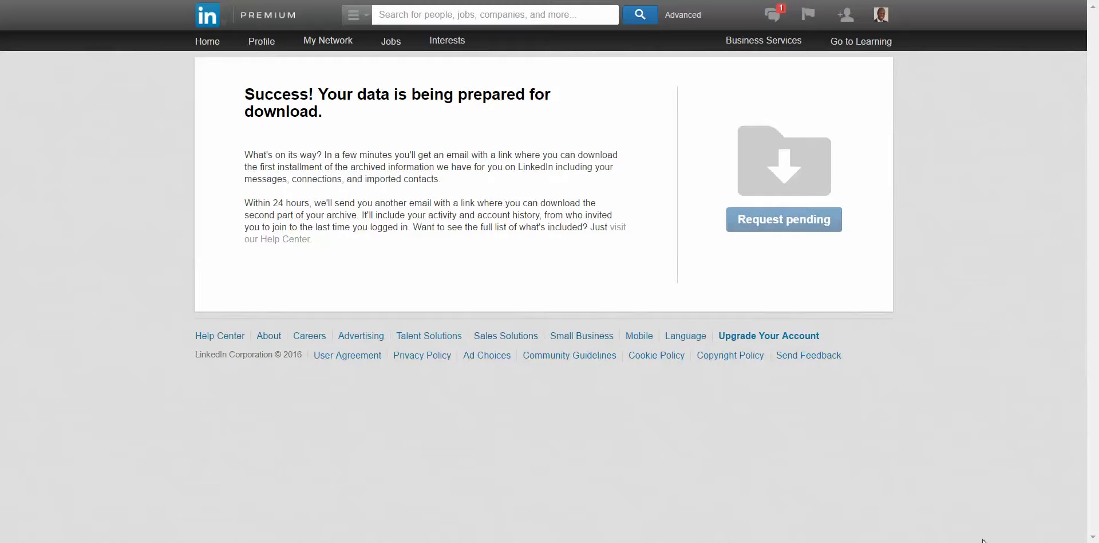
# Close the File Explorer window, leaving LinkedIn's archive request pending.
pyautogui.click(956, 542)
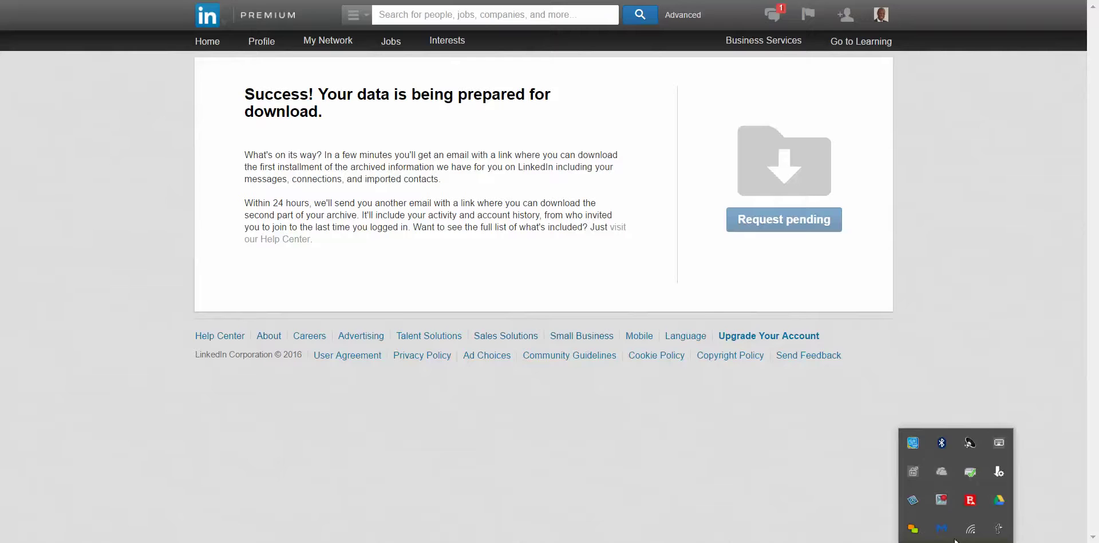